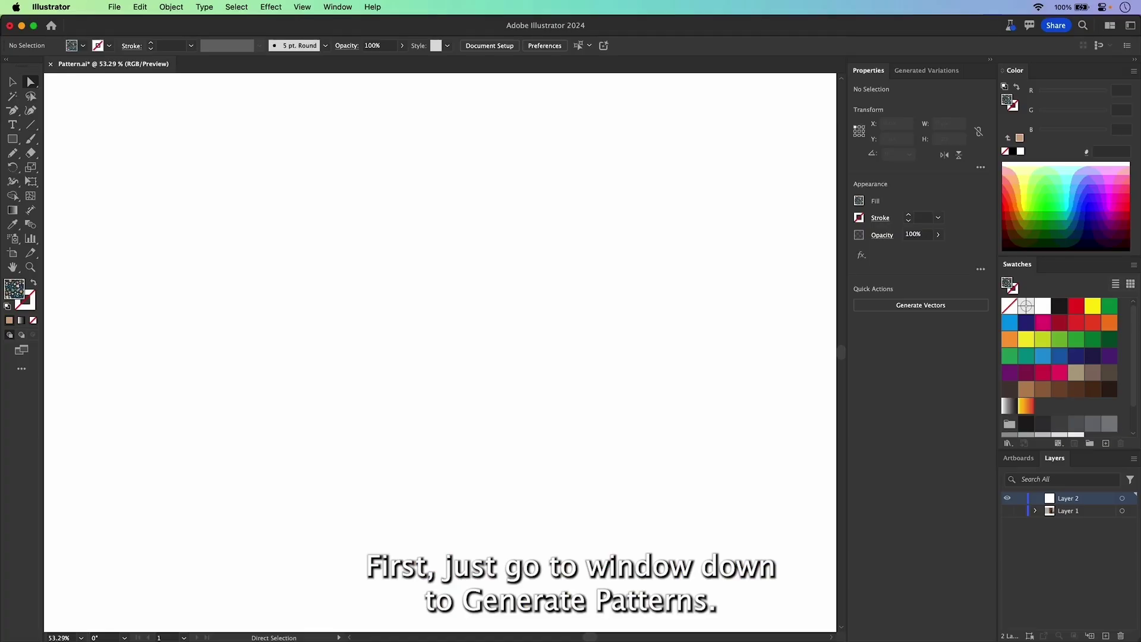
- Open the Window menu's panel list to find Generate Patterns
{"action": "left_click", "coordinate": [337, 7]}
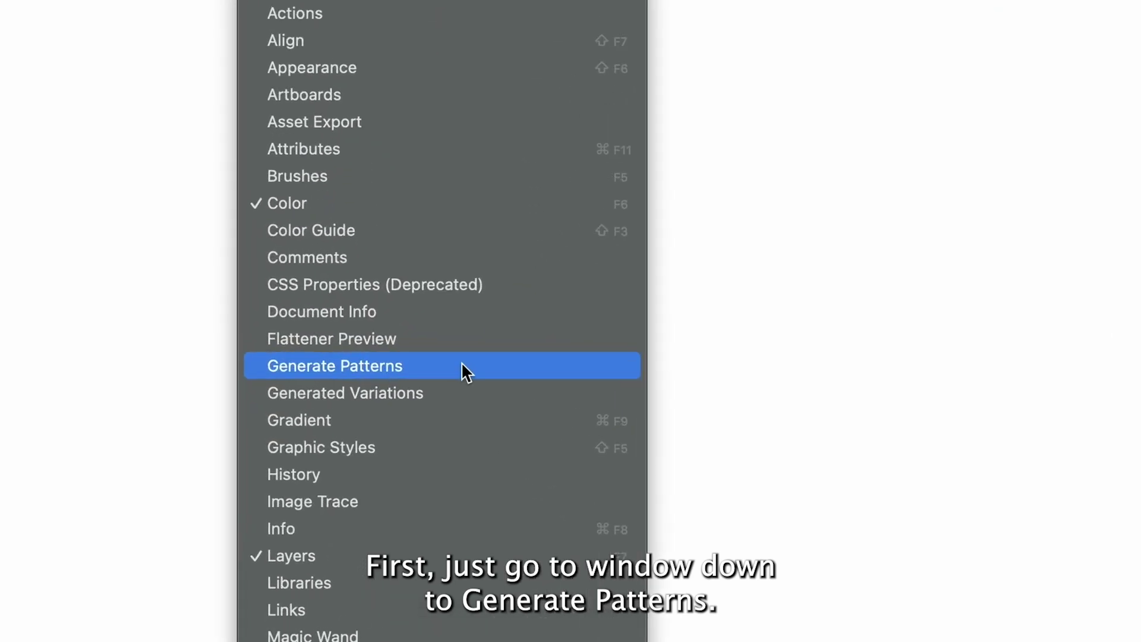
- Generate patterns from 'flora and fauna on navy blue', preview all three, and select the first
{"action": "left_click", "coordinate": [461, 366]}
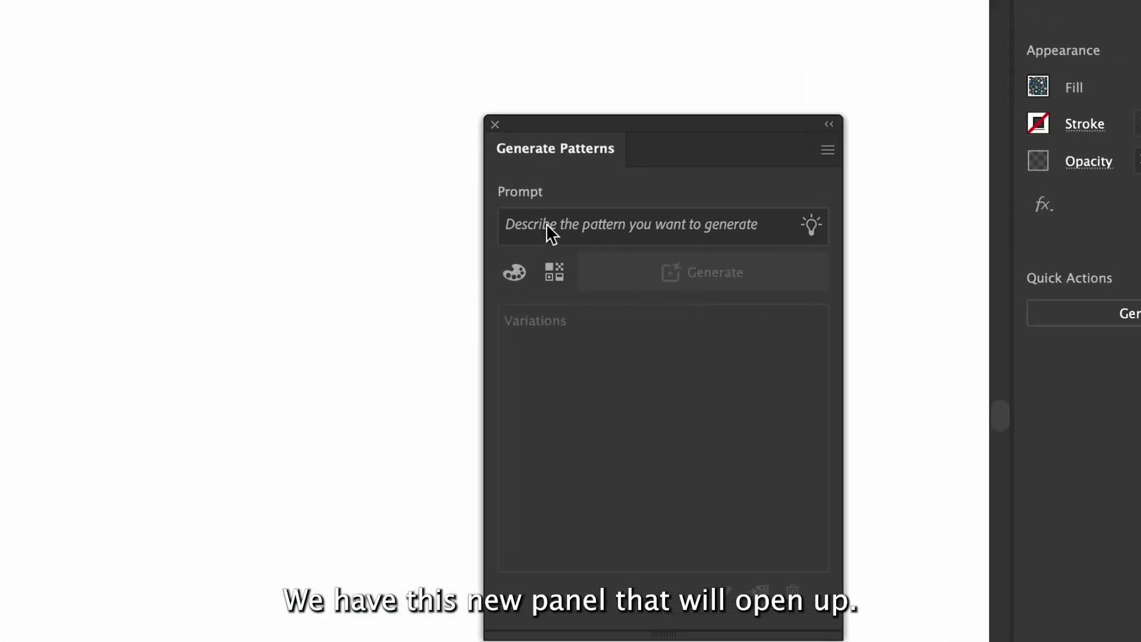
{"action": "left_click", "coordinate": [546, 223]}
{"action": "type", "text": "flora and fa"}
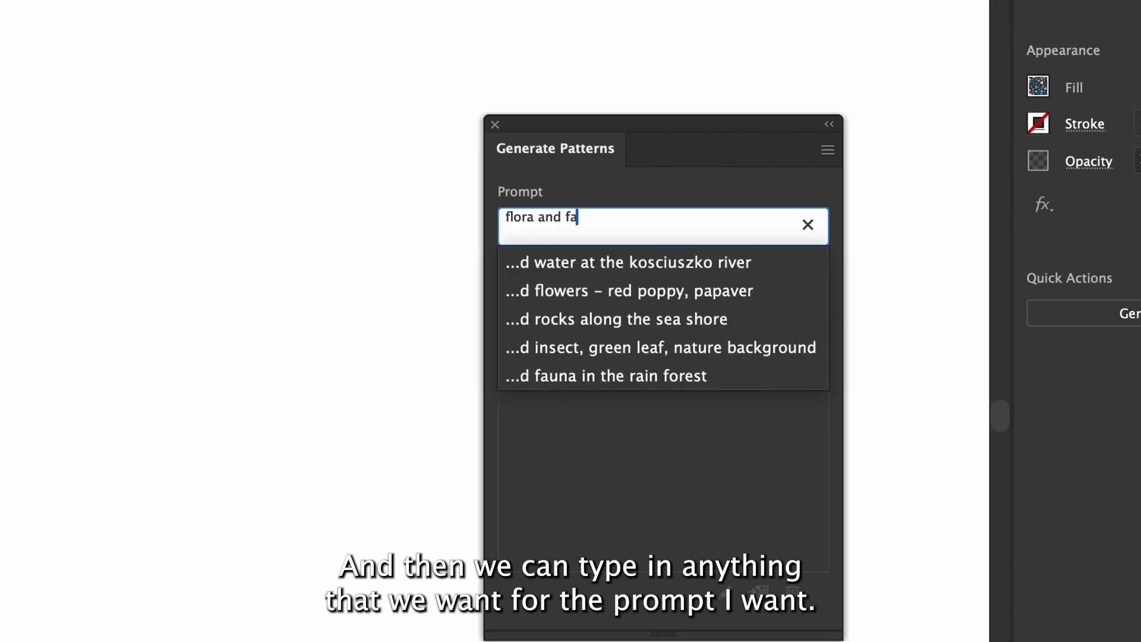
{"action": "type", "text": "una on navy blu"}
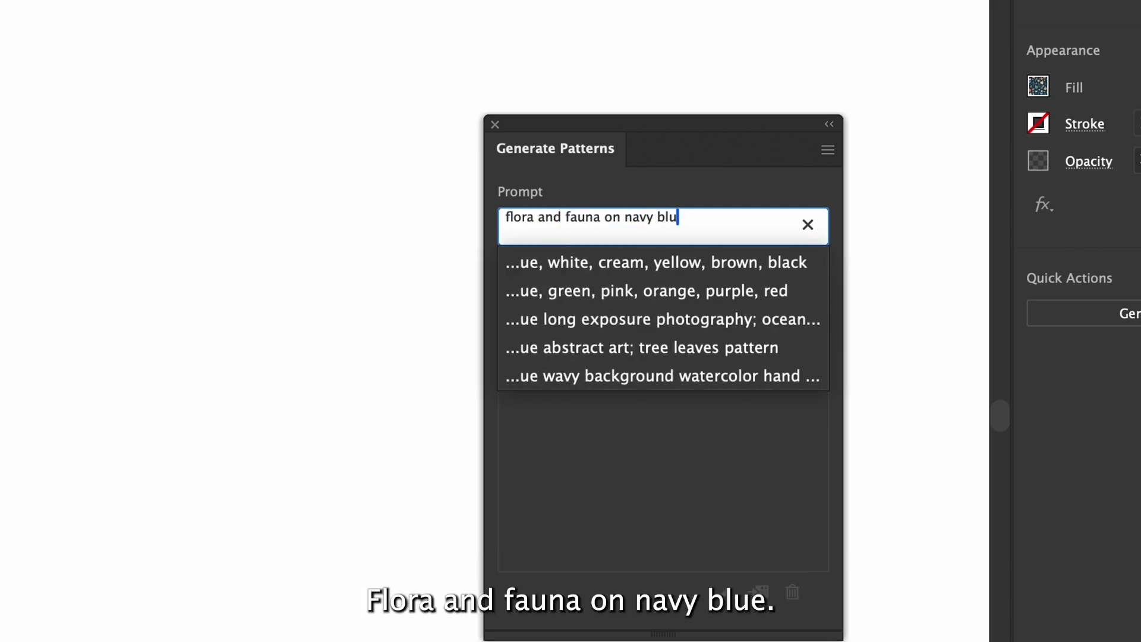
{"action": "type", "text": "e"}
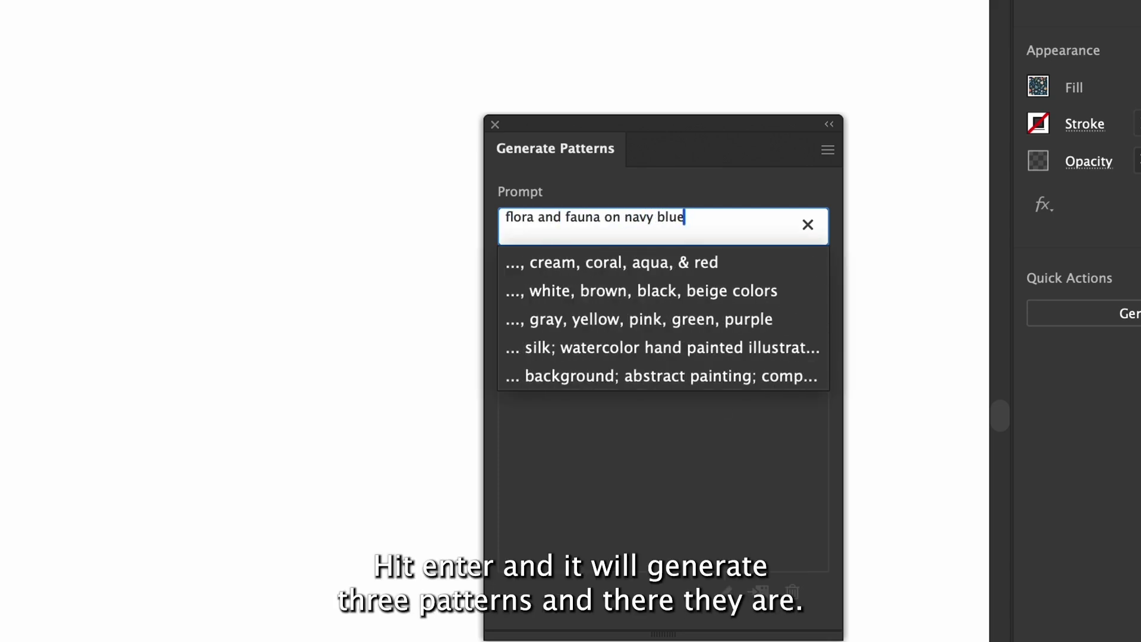
{"action": "key", "text": "Return"}
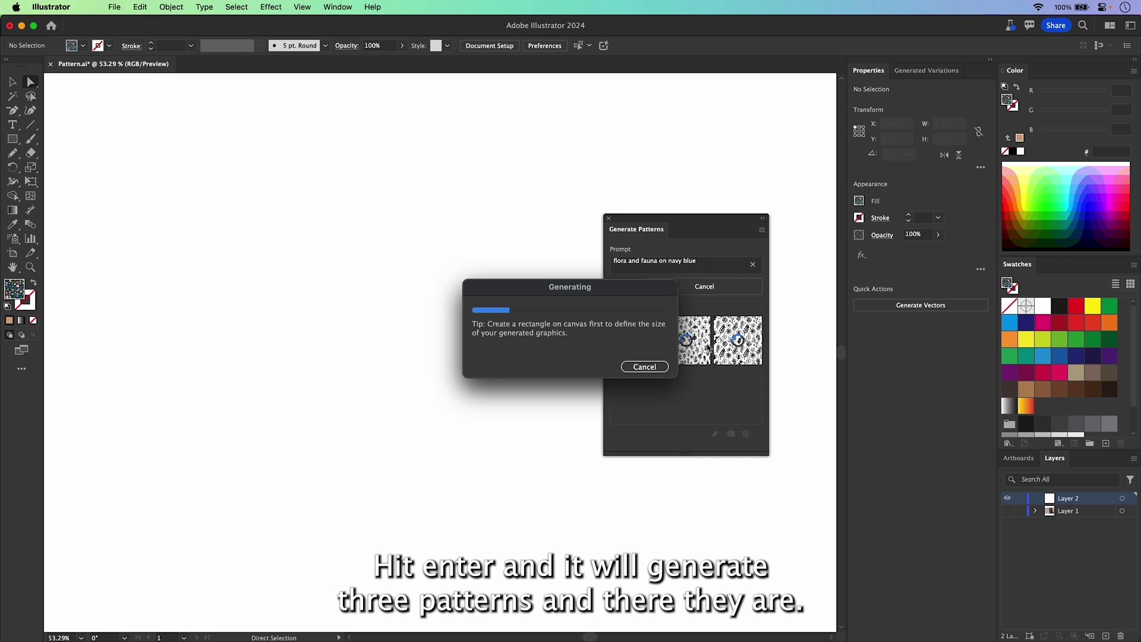
{"action": "left_click", "coordinate": [635, 341]}
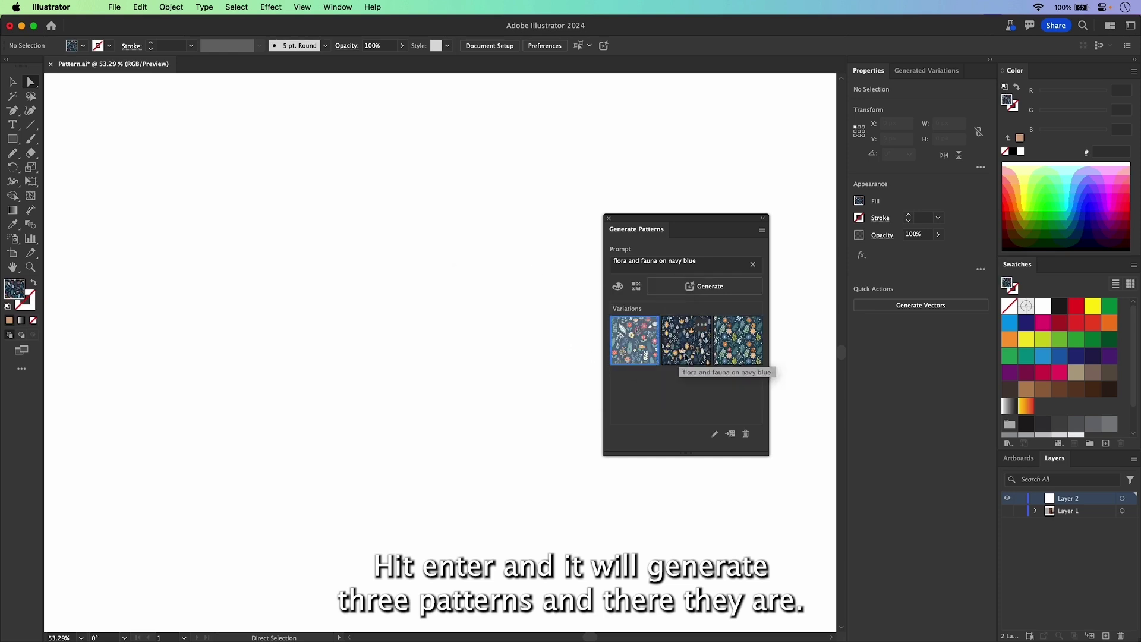
{"action": "left_click", "coordinate": [687, 340]}
{"action": "left_click", "coordinate": [738, 340]}
{"action": "left_click", "coordinate": [644, 346]}
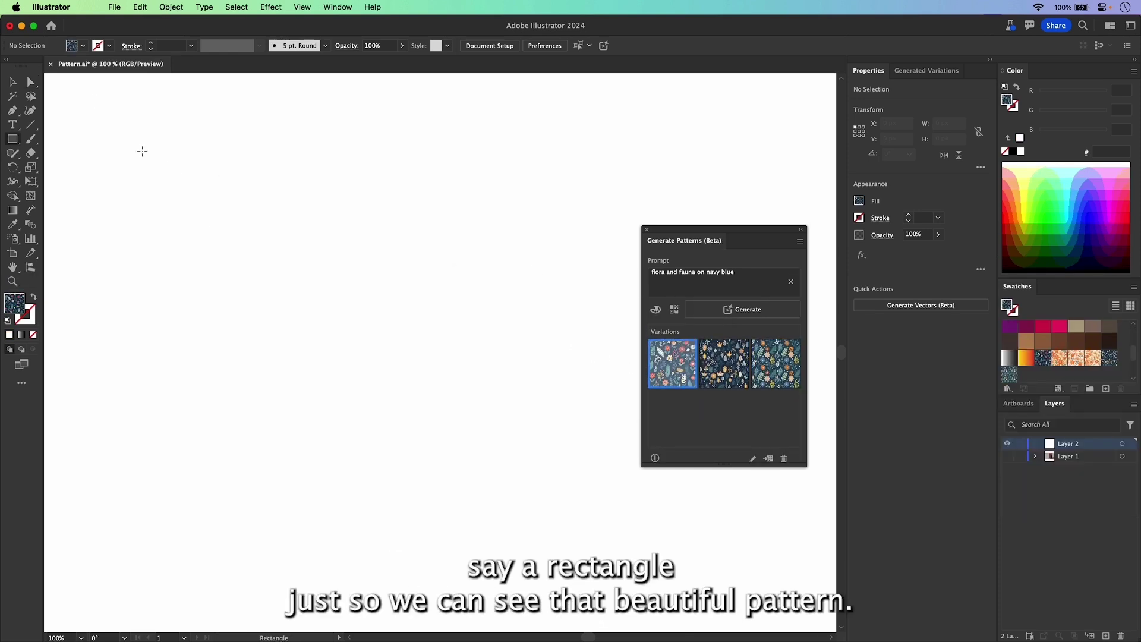
- Draw a large rectangle, try the second and third variations, then revert to the first
{"action": "mouse_move", "coordinate": [95, 100]}
{"action": "left_mouse_down"}
{"action": "mouse_move", "coordinate": [789, 601]}
{"action": "mouse_move", "coordinate": [788, 575]}
{"action": "left_mouse_up"}
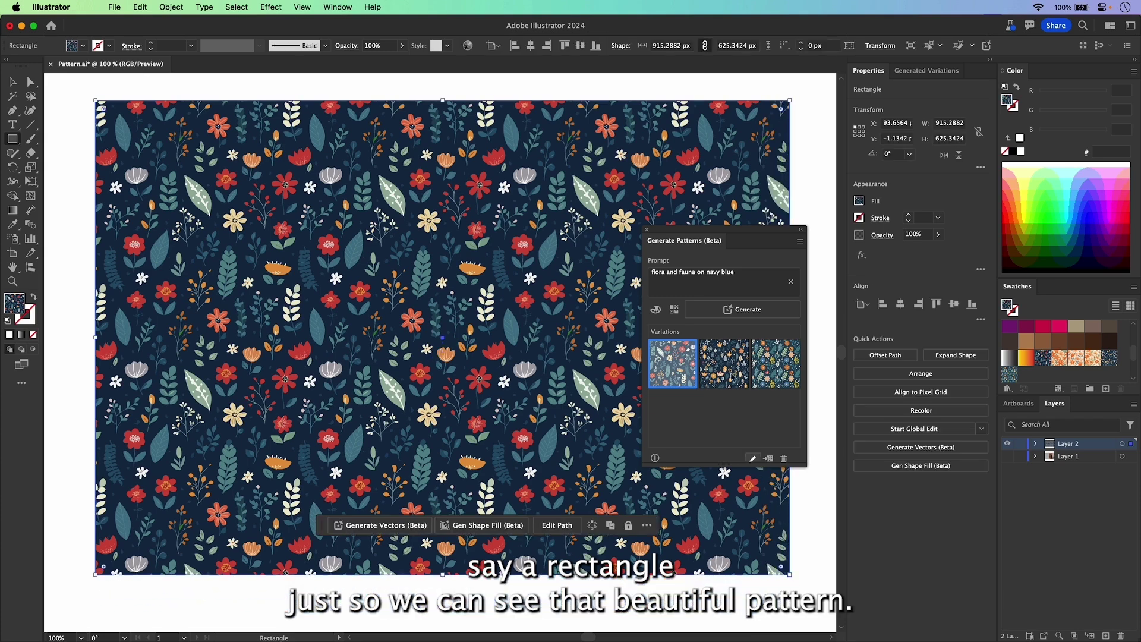
{"action": "left_click", "coordinate": [725, 363]}
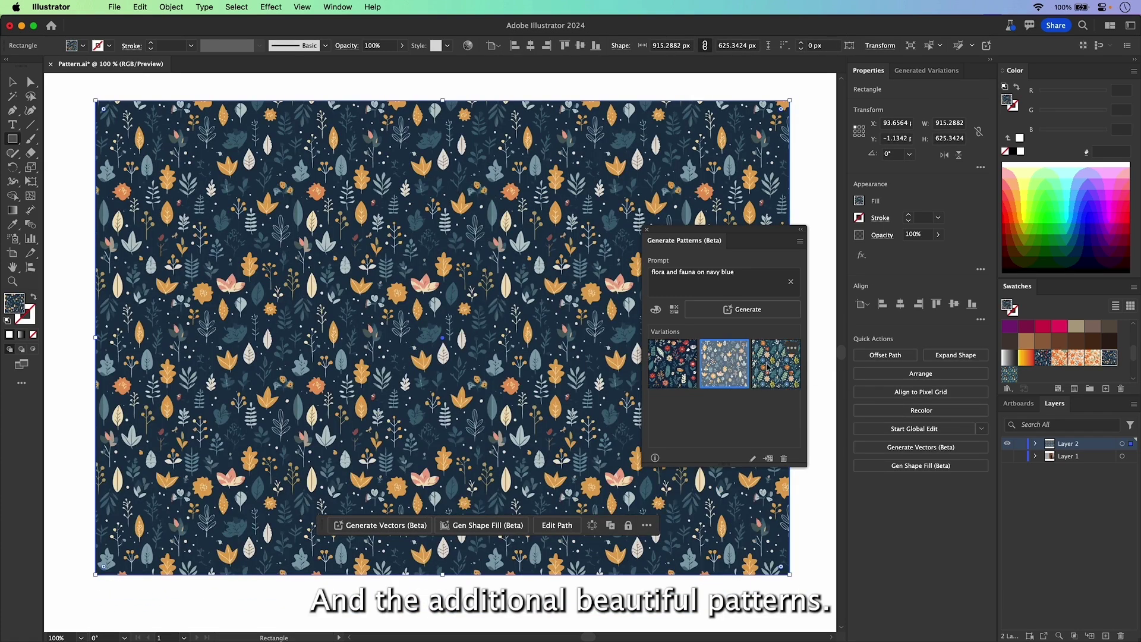
{"action": "left_click", "coordinate": [765, 368]}
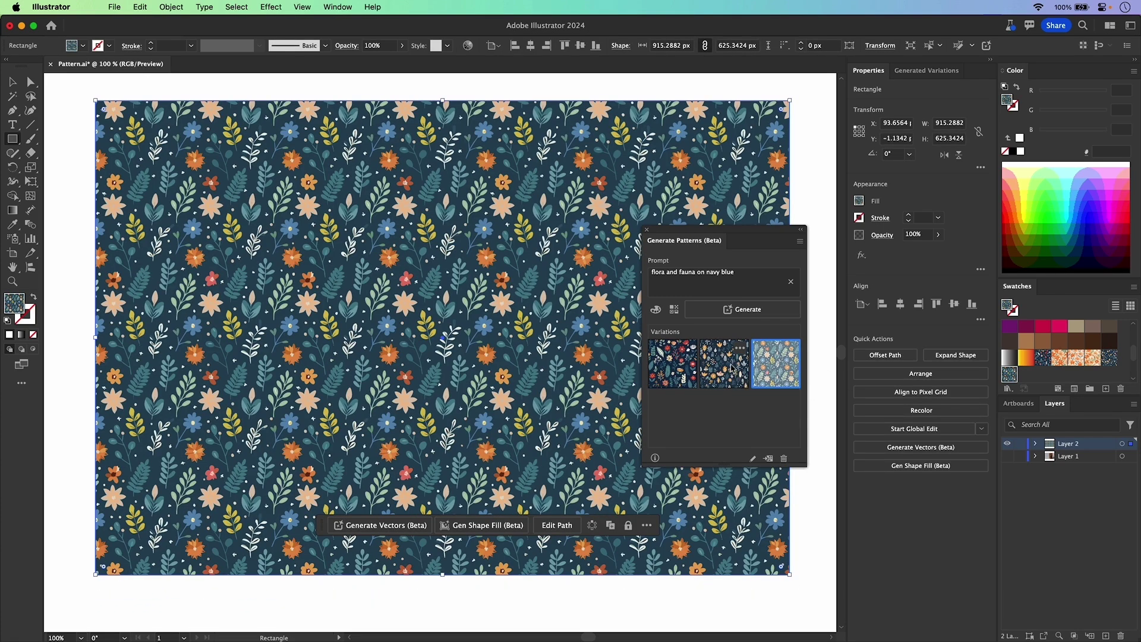
{"action": "left_click", "coordinate": [732, 366]}
{"action": "left_click", "coordinate": [671, 372]}
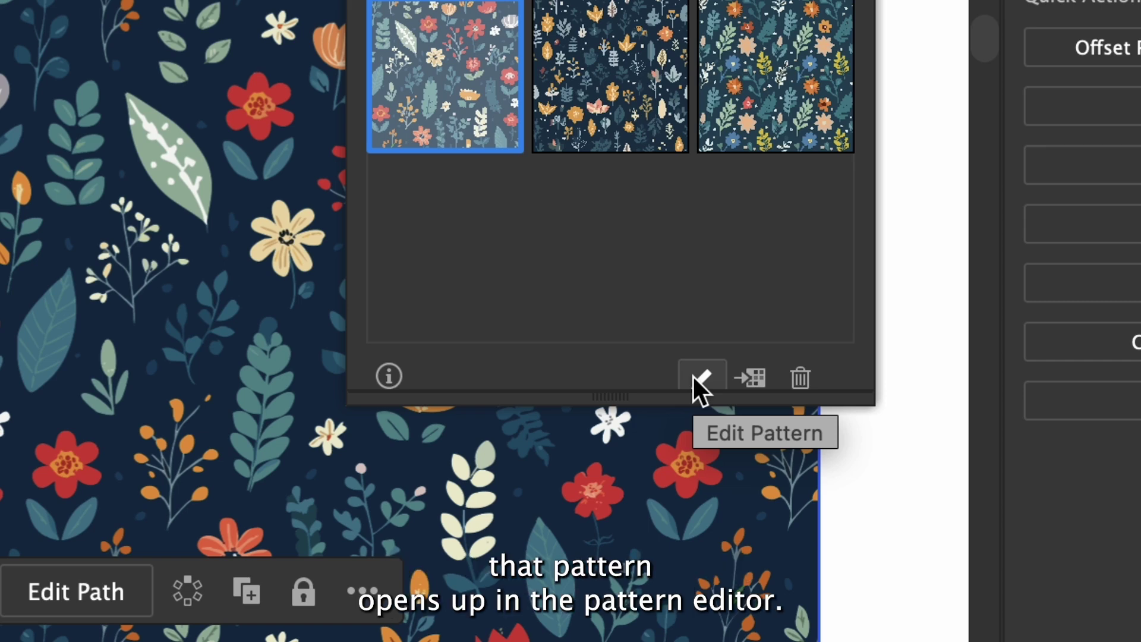
- In the pattern editor, recolour the orange flower red by sampling another flower
{"action": "left_click", "coordinate": [694, 378]}
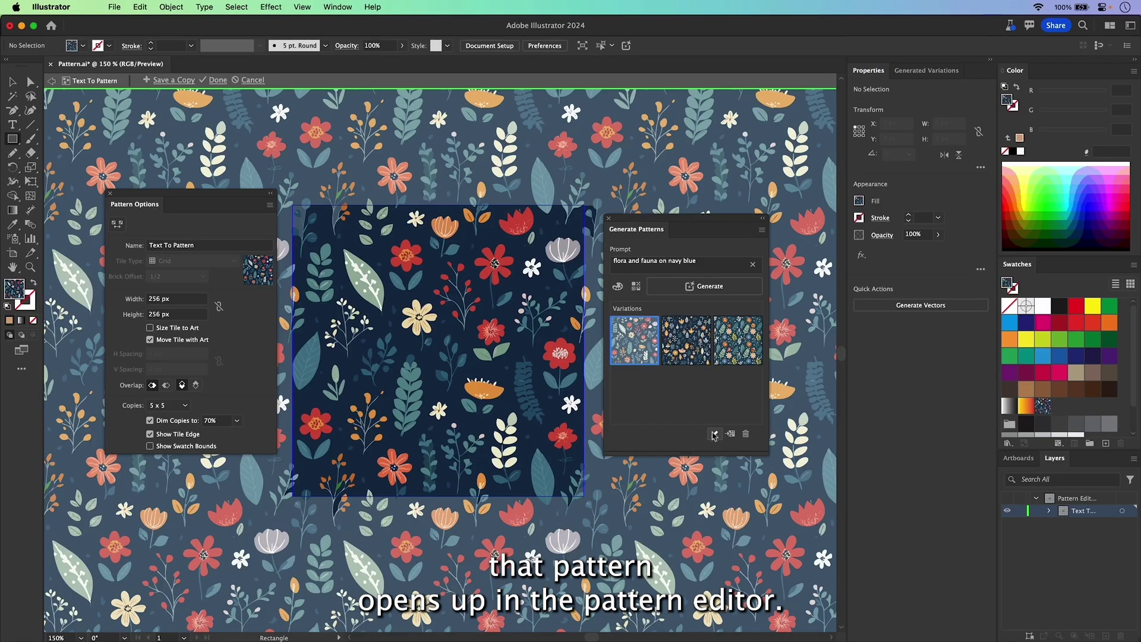
{"action": "key", "text": "super+equal"}
{"action": "key", "text": "super+equal"}
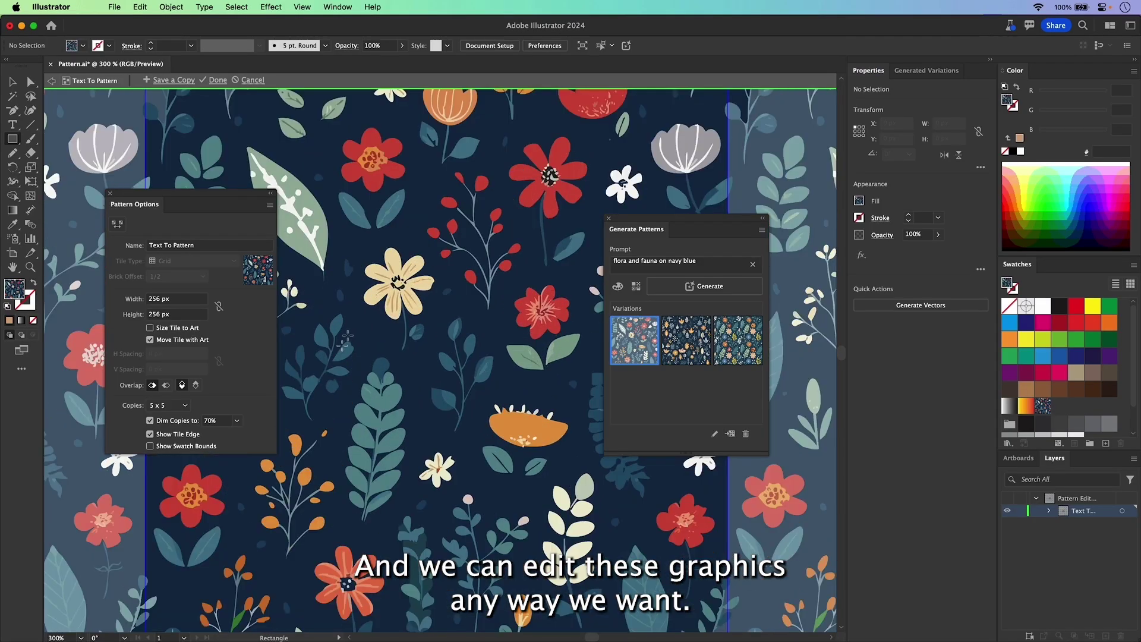
{"action": "left_click", "coordinate": [525, 432]}
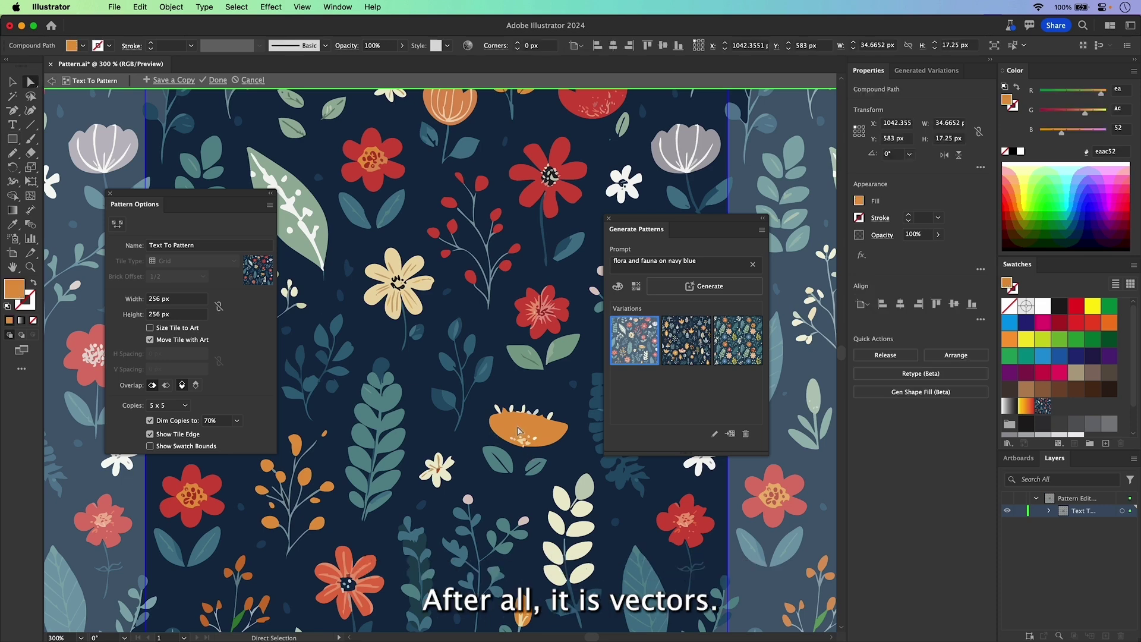
{"action": "key", "text": "i"}
{"action": "left_click", "coordinate": [524, 300]}
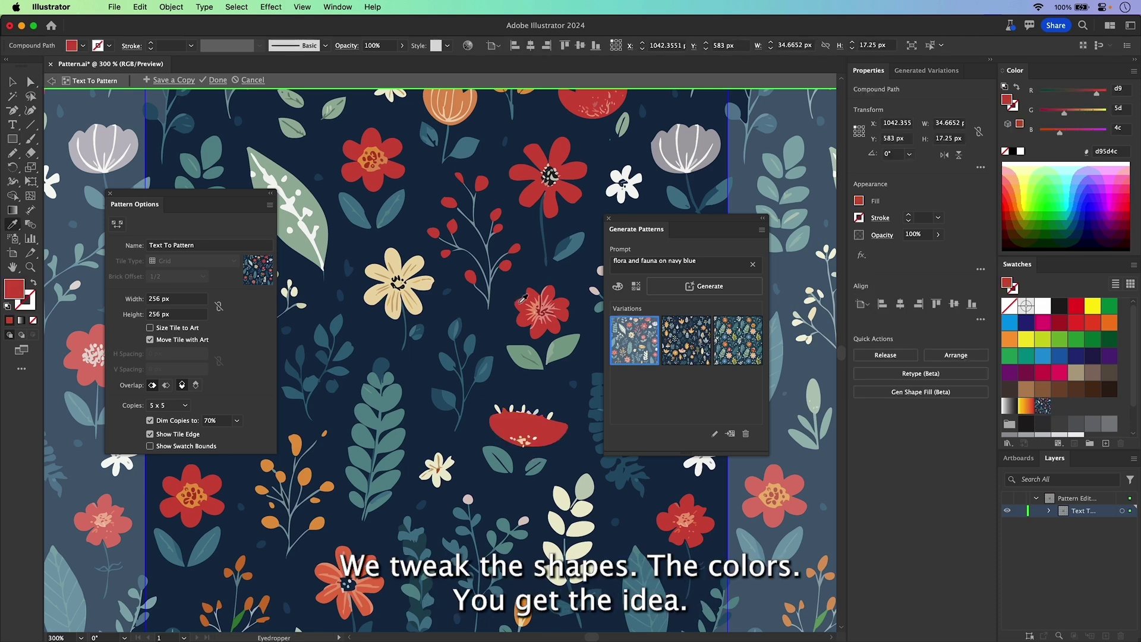
{"action": "key", "text": "v"}
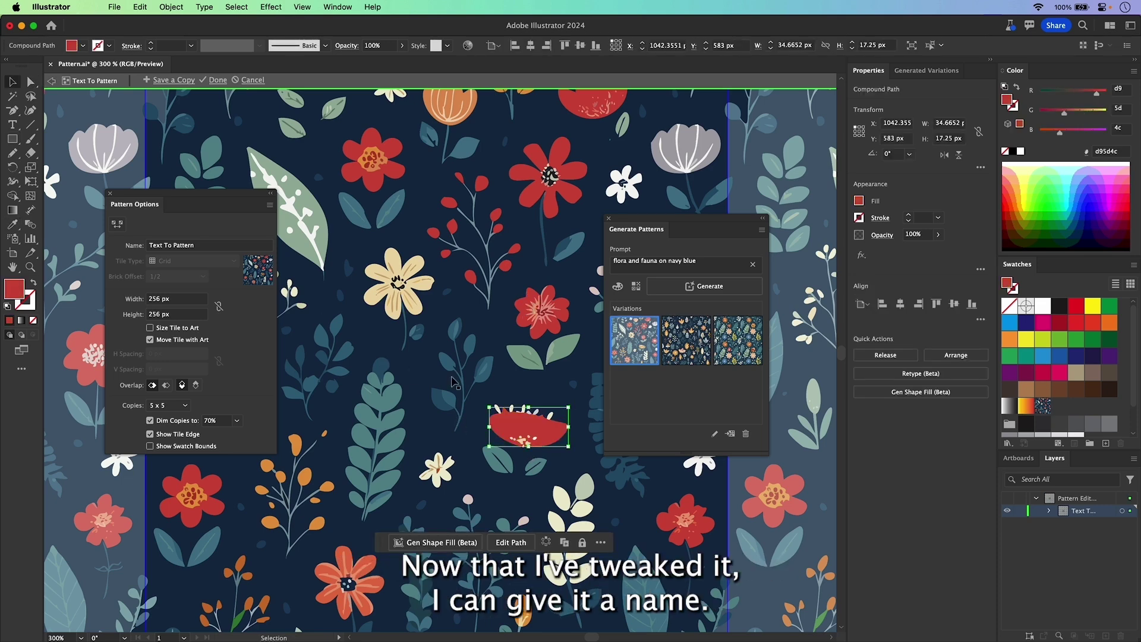
- Select the navy tile background, name the pattern 'flora', and finish editing
{"action": "left_click", "coordinate": [235, 179]}
{"action": "left_click", "coordinate": [192, 247]}
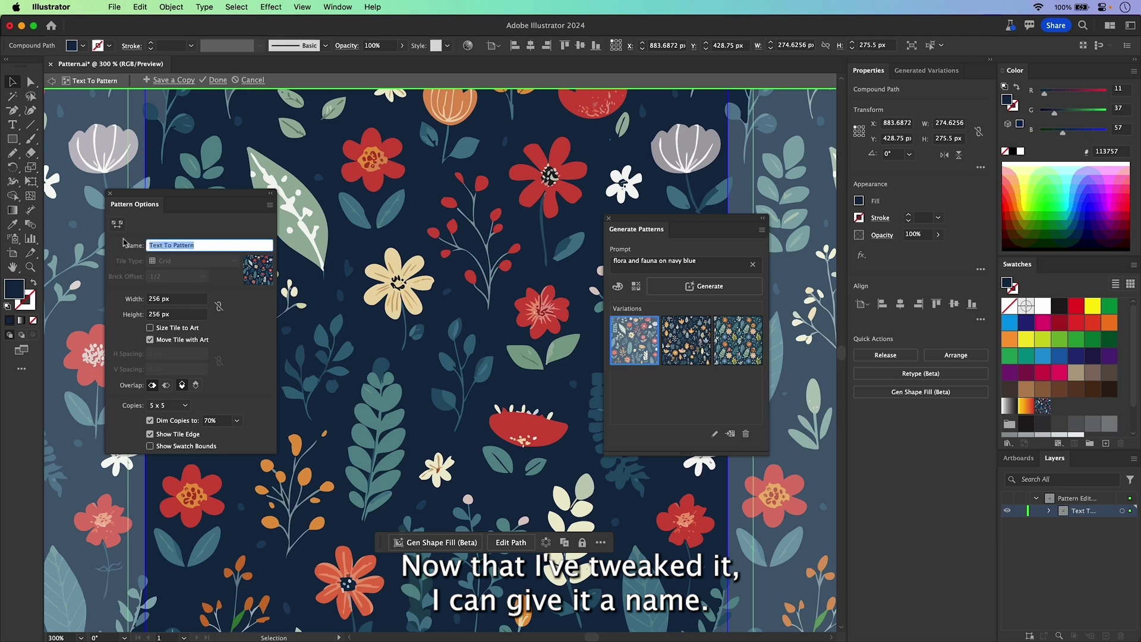
{"action": "type", "text": "Fl"}
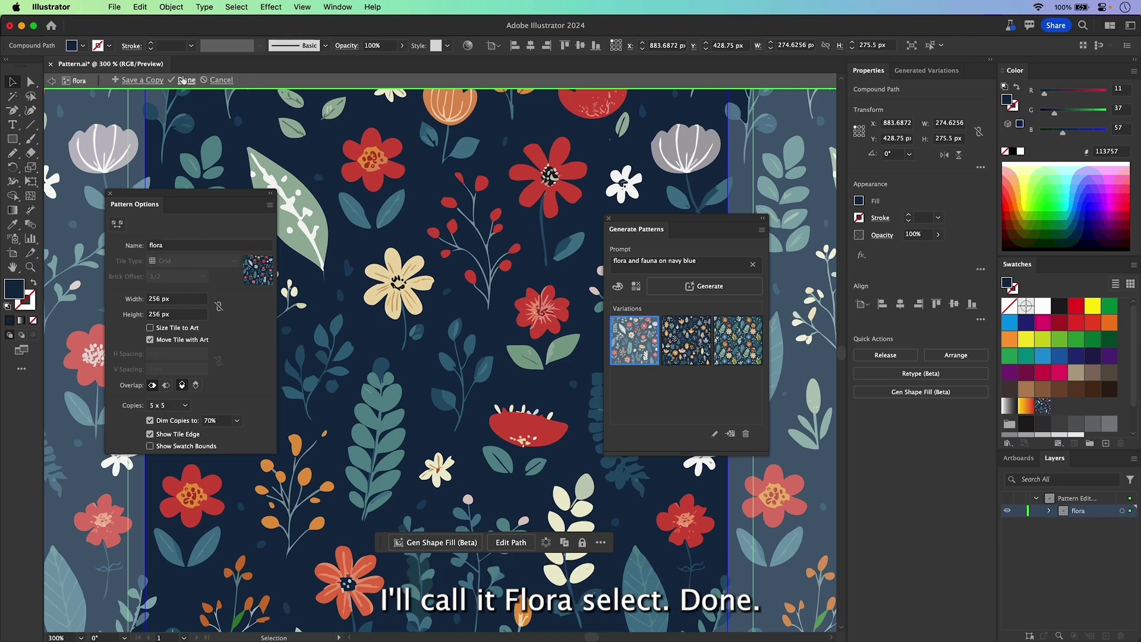
{"action": "left_click", "coordinate": [214, 81]}
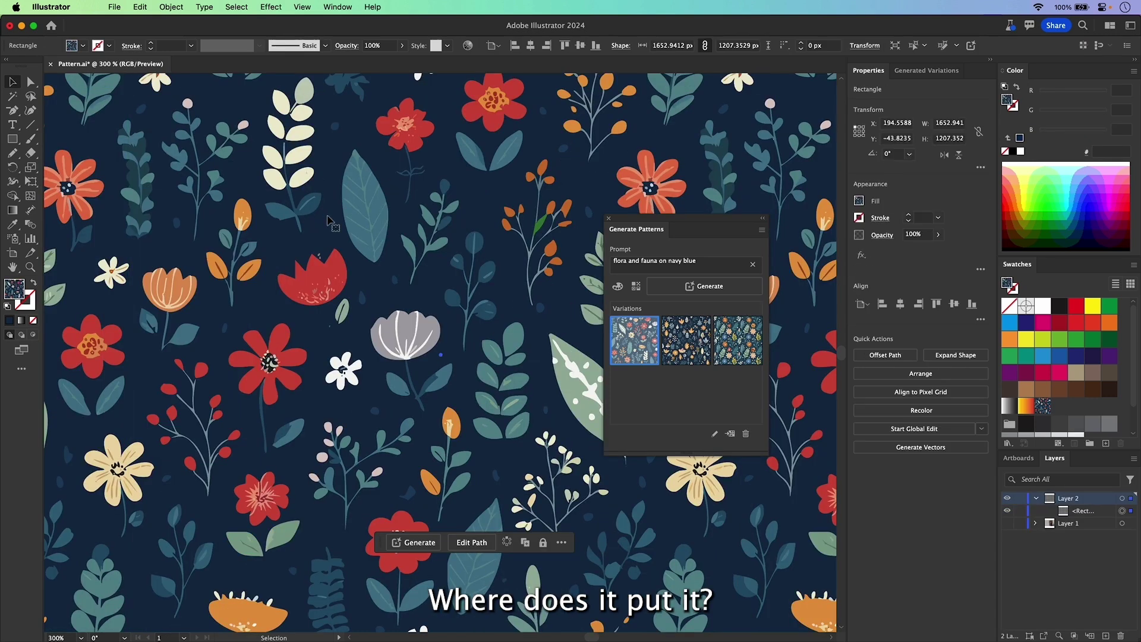
- Delete the pattern rectangle and check the 'flora' swatch in the Swatches panel
{"action": "key", "text": "Delete"}
{"action": "left_click_drag", "start_coordinate": [1017, 268], "coordinate": [466, 228]}
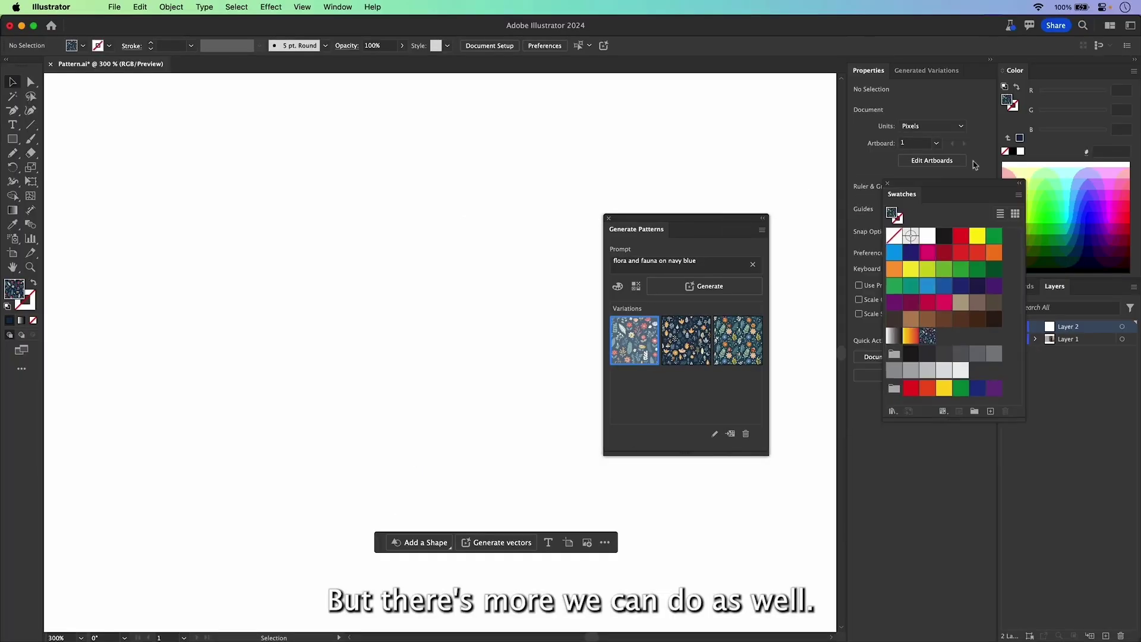
{"action": "left_click_drag", "start_coordinate": [455, 236], "coordinate": [1017, 274]}
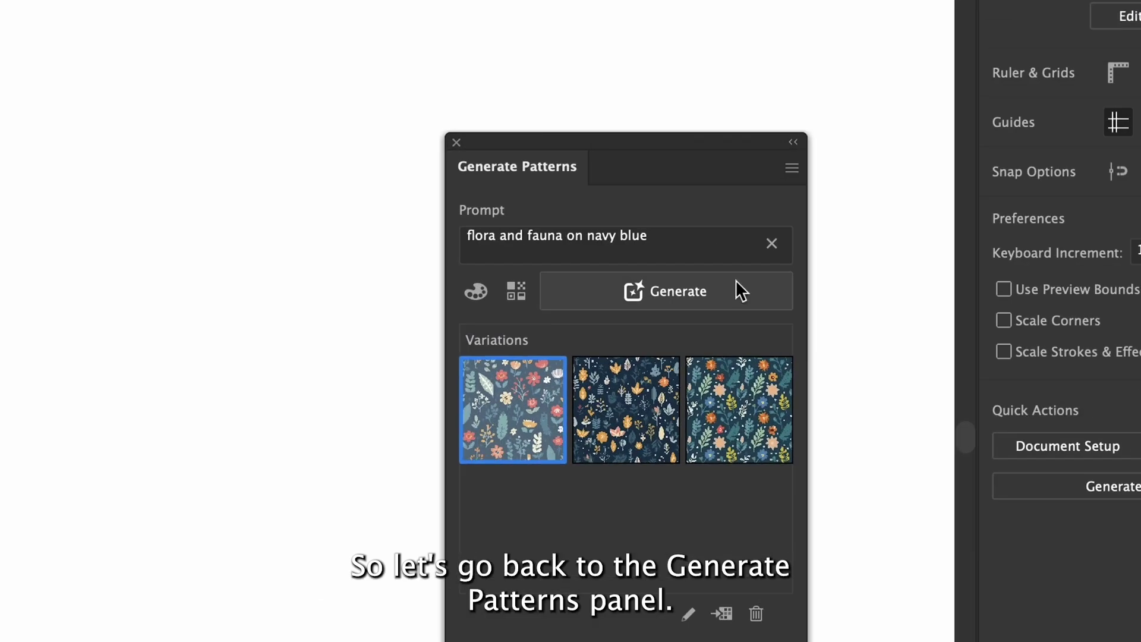
- Generate 'elegant watercolor lilies' patterns with the Warm tone preset and 5 colours
{"action": "left_click", "coordinate": [616, 257]}
{"action": "type", "text": "elegant wate"}
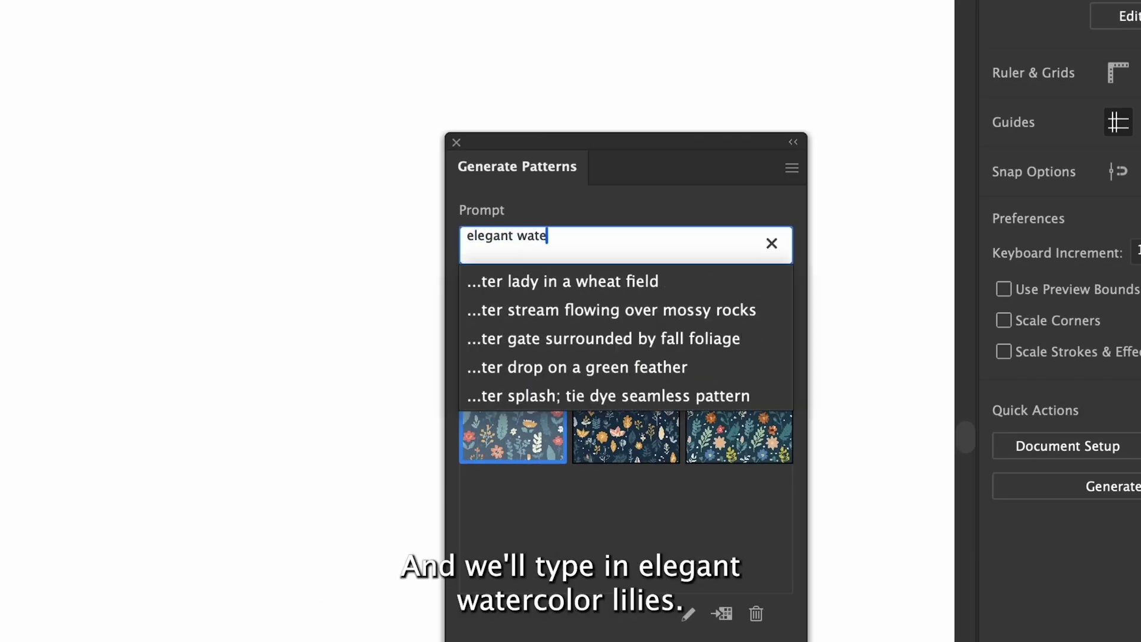
{"action": "type", "text": "rcolor lilies"}
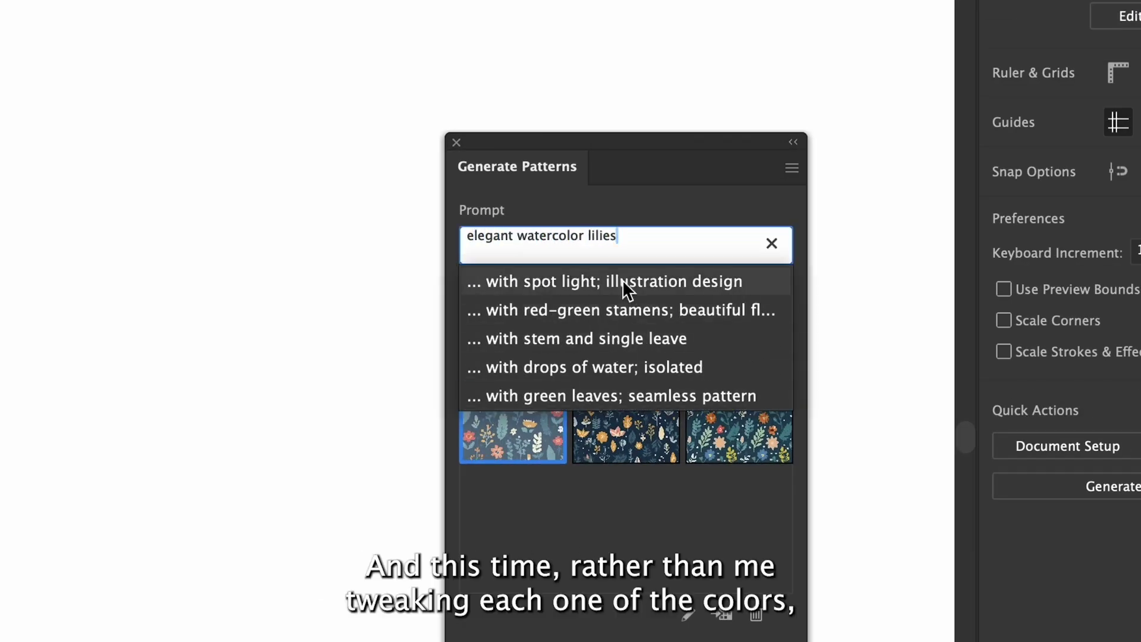
{"action": "left_click", "coordinate": [605, 201]}
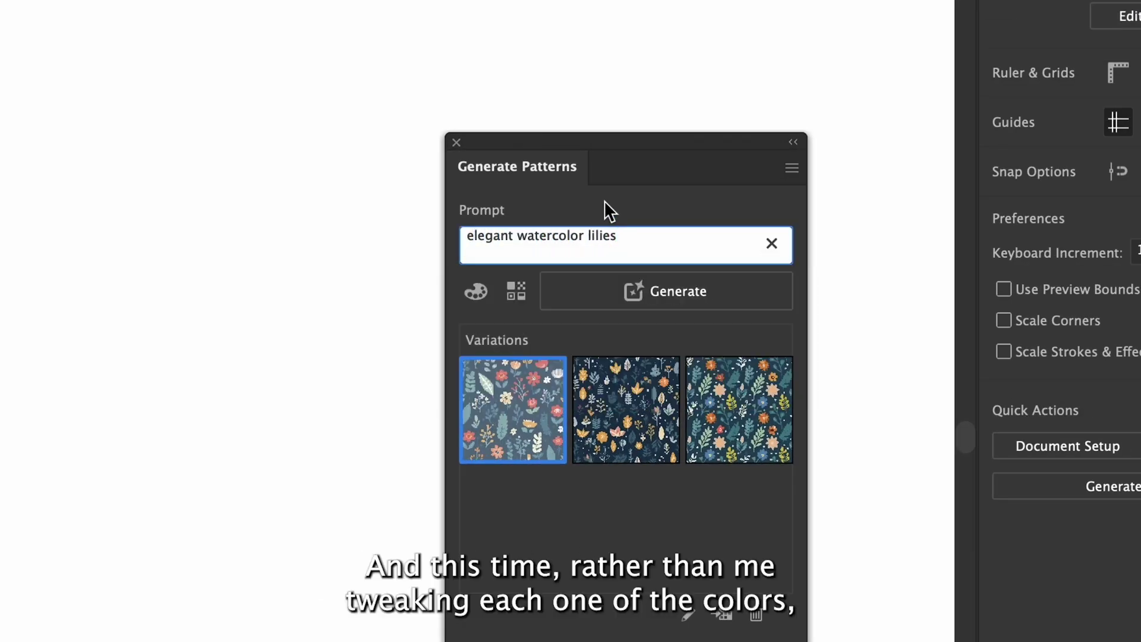
{"action": "left_click", "coordinate": [475, 293]}
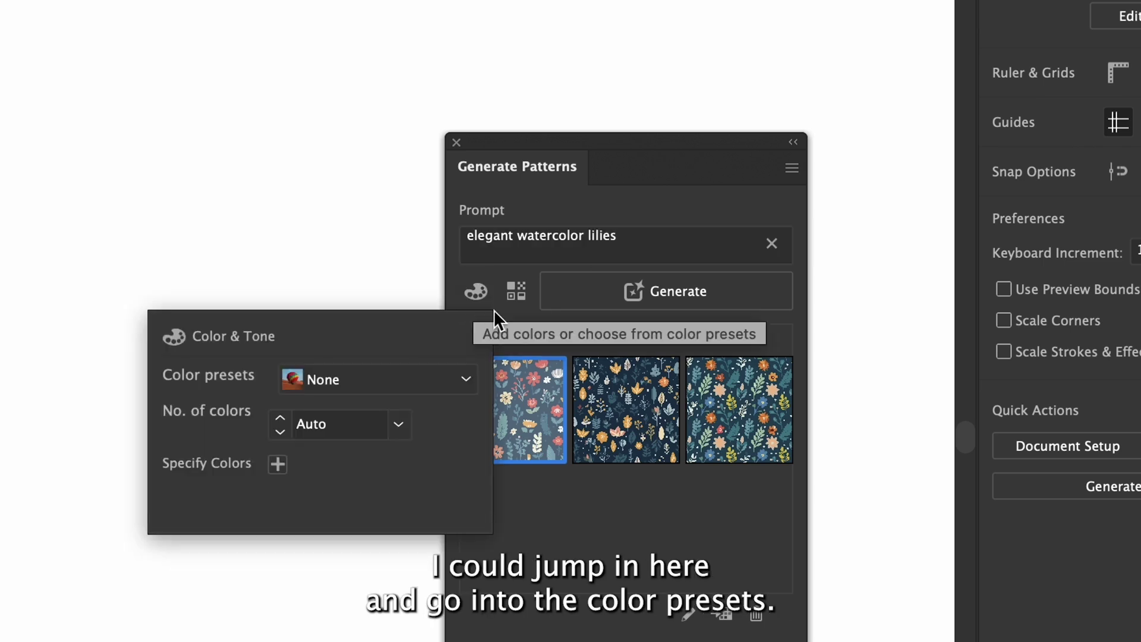
{"action": "left_click", "coordinate": [342, 378]}
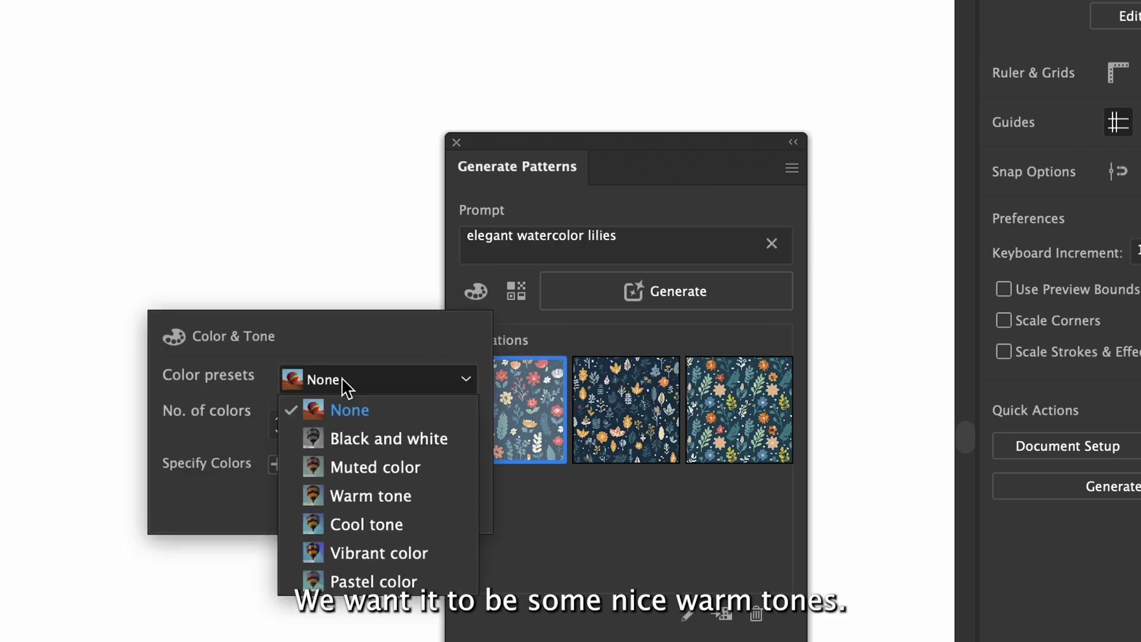
{"action": "left_click", "coordinate": [388, 497]}
{"action": "left_click", "coordinate": [400, 425]}
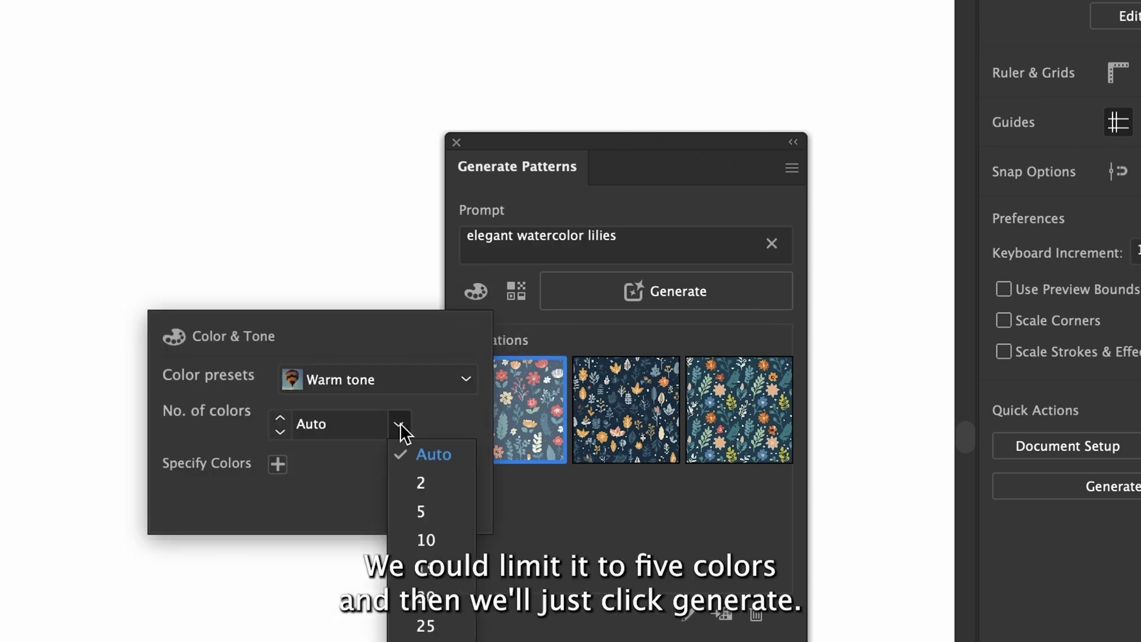
{"action": "left_click", "coordinate": [429, 514]}
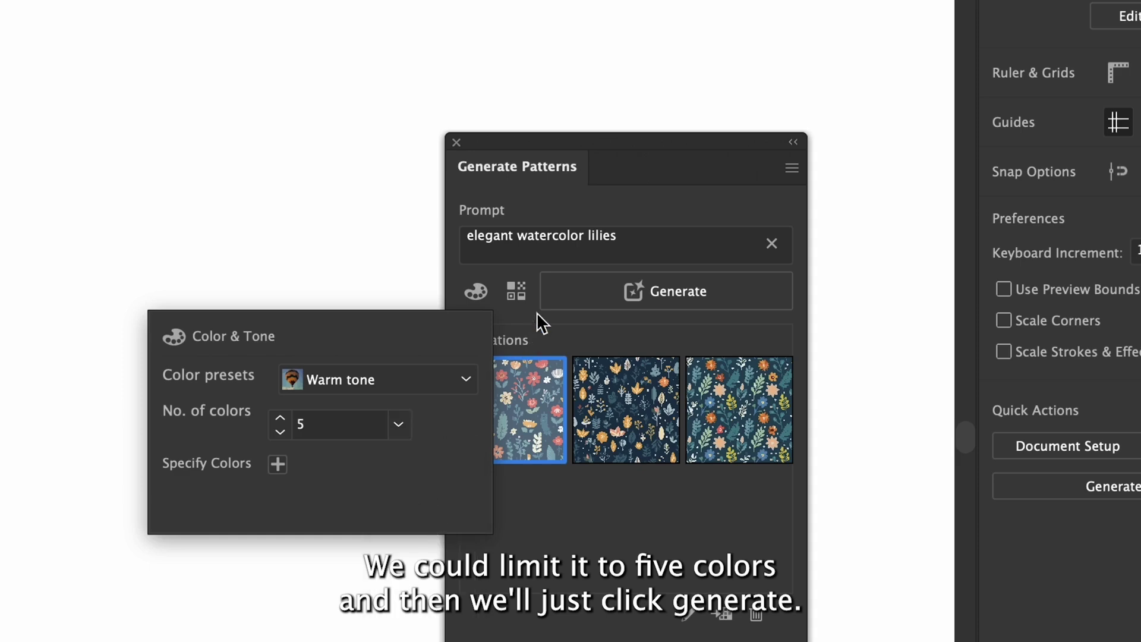
{"action": "left_click", "coordinate": [683, 297]}
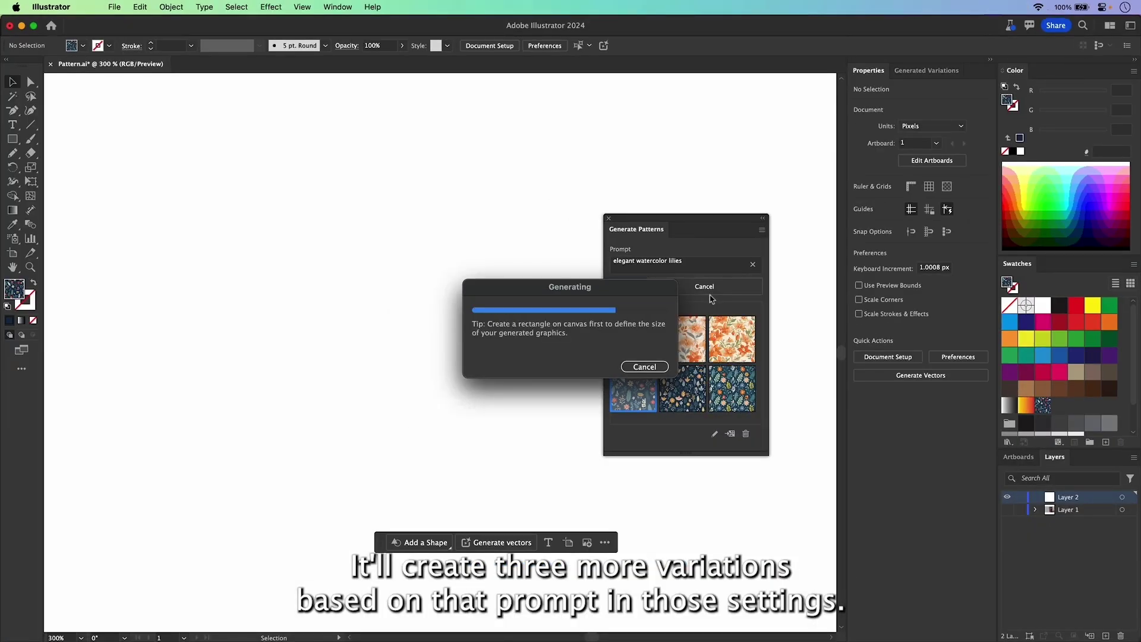
- Draw a large rectangle, preview the lily variations on it, and apply the first
{"action": "left_click", "coordinate": [634, 339]}
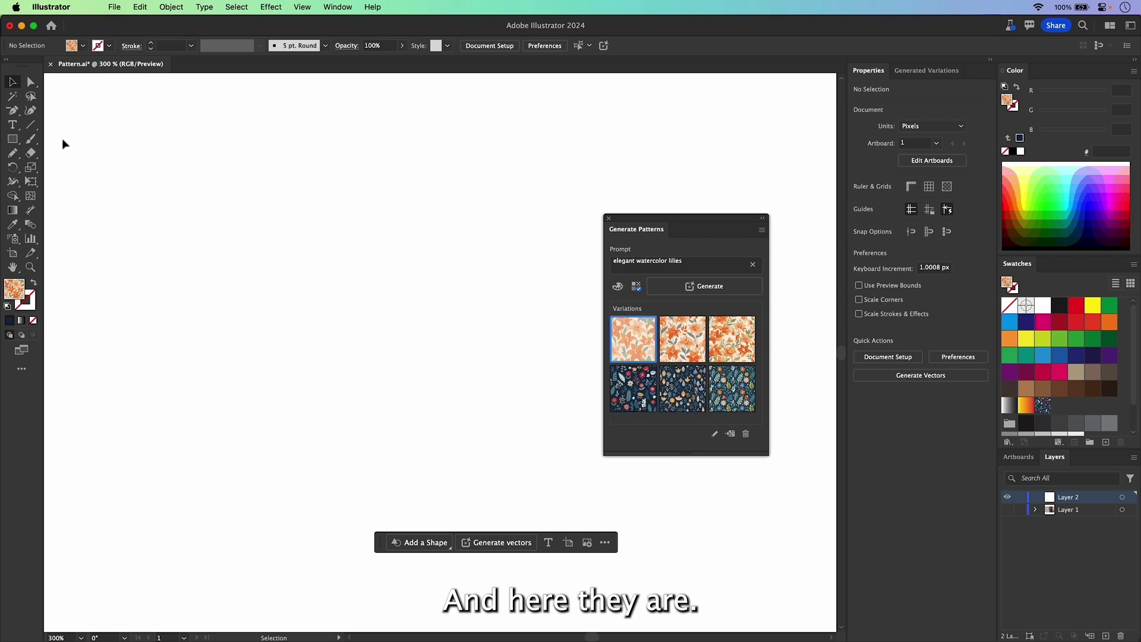
{"action": "left_click", "coordinate": [12, 138]}
{"action": "mouse_move", "coordinate": [107, 114]}
{"action": "left_mouse_down"}
{"action": "mouse_move", "coordinate": [719, 571]}
{"action": "mouse_move", "coordinate": [782, 585]}
{"action": "left_mouse_up"}
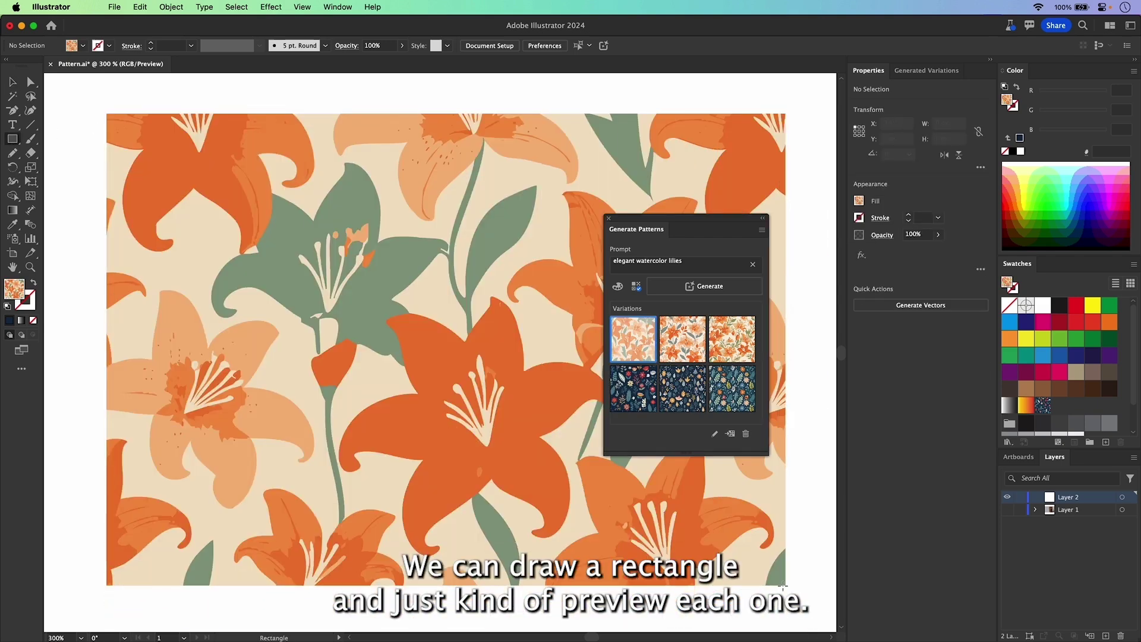
{"action": "left_click", "coordinate": [682, 339]}
{"action": "left_click", "coordinate": [727, 341]}
{"action": "left_click", "coordinate": [682, 341]}
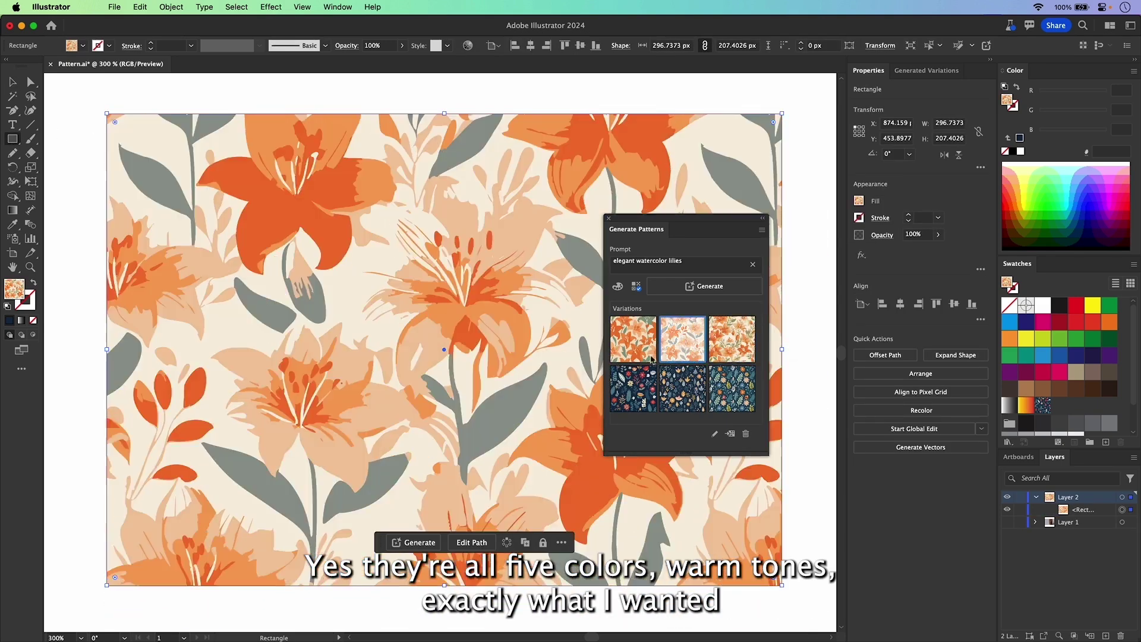
{"action": "left_click", "coordinate": [638, 348]}
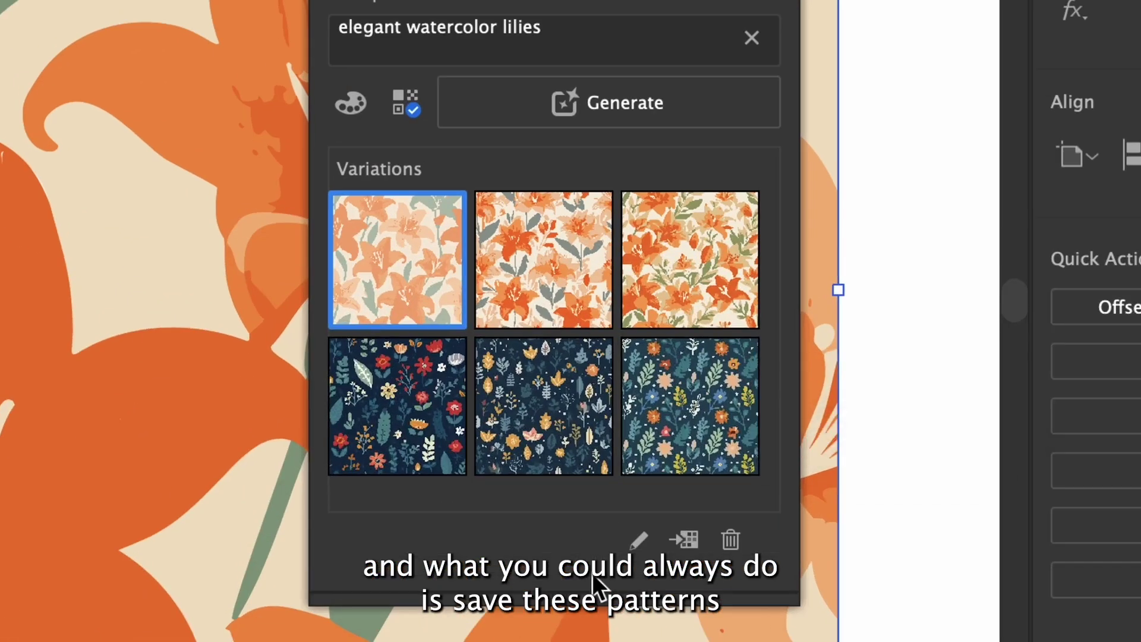
- Preview the second and third variations, apply the middle pattern, and add the patterns to Swatches
{"action": "left_click", "coordinate": [544, 267]}
{"action": "left_click", "coordinate": [674, 268]}
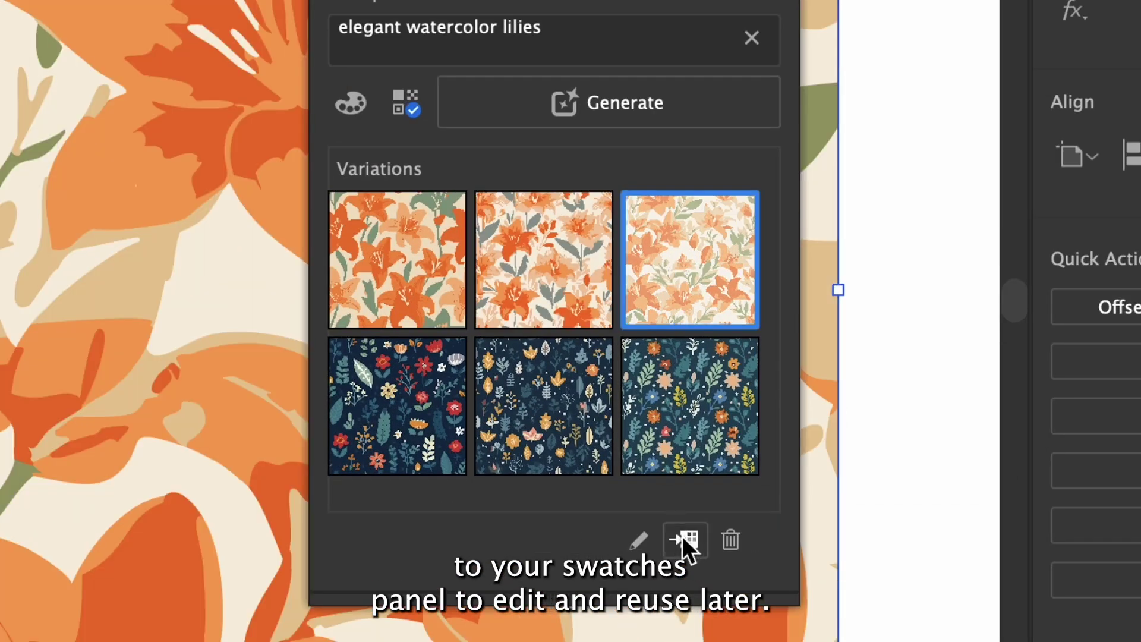
{"action": "left_click", "coordinate": [539, 421]}
{"action": "left_click", "coordinate": [681, 535]}
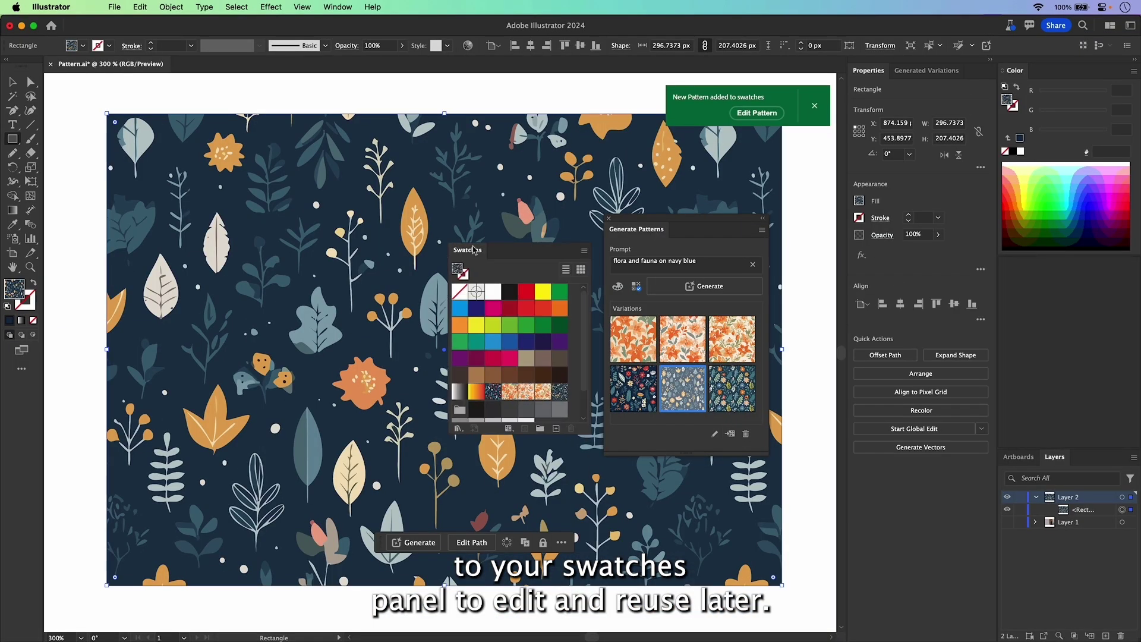